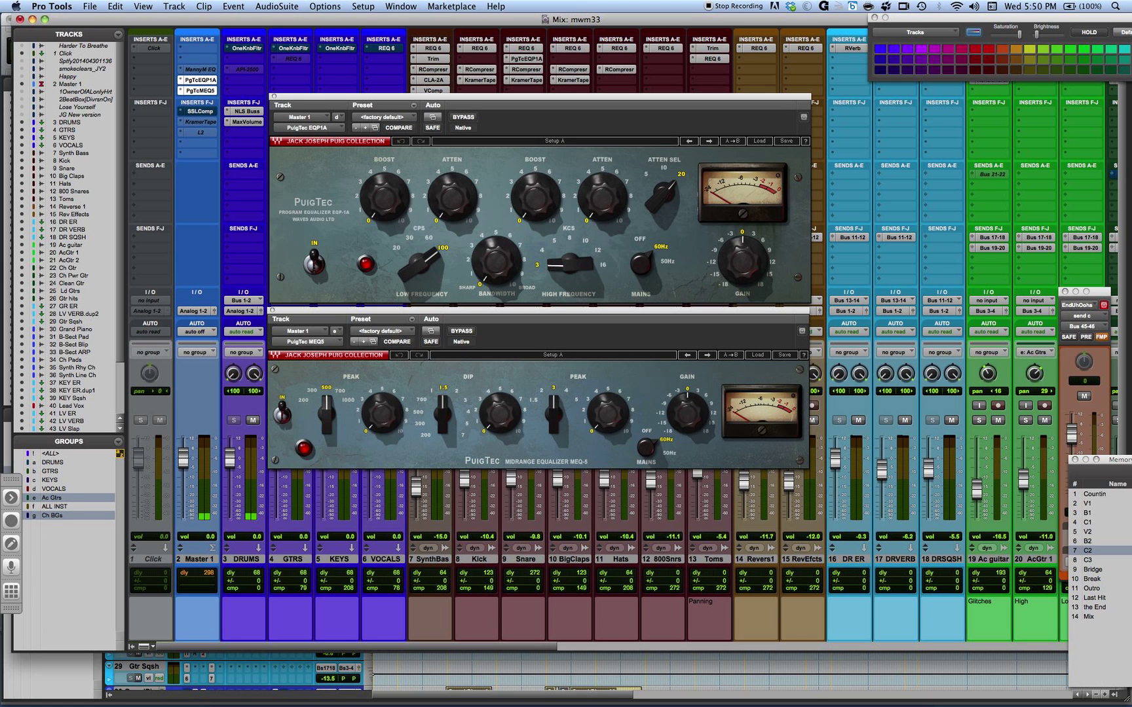
# Step: Try a low-frequency boost of about 4 and attenuation of about 2 on the EQP-1A, with the frequency at 30 CPS
pyautogui.moveTo(385, 196); pyautogui.dragTo(324, 226)
pyautogui.moveTo(424, 190); pyautogui.dragTo(424, 182)
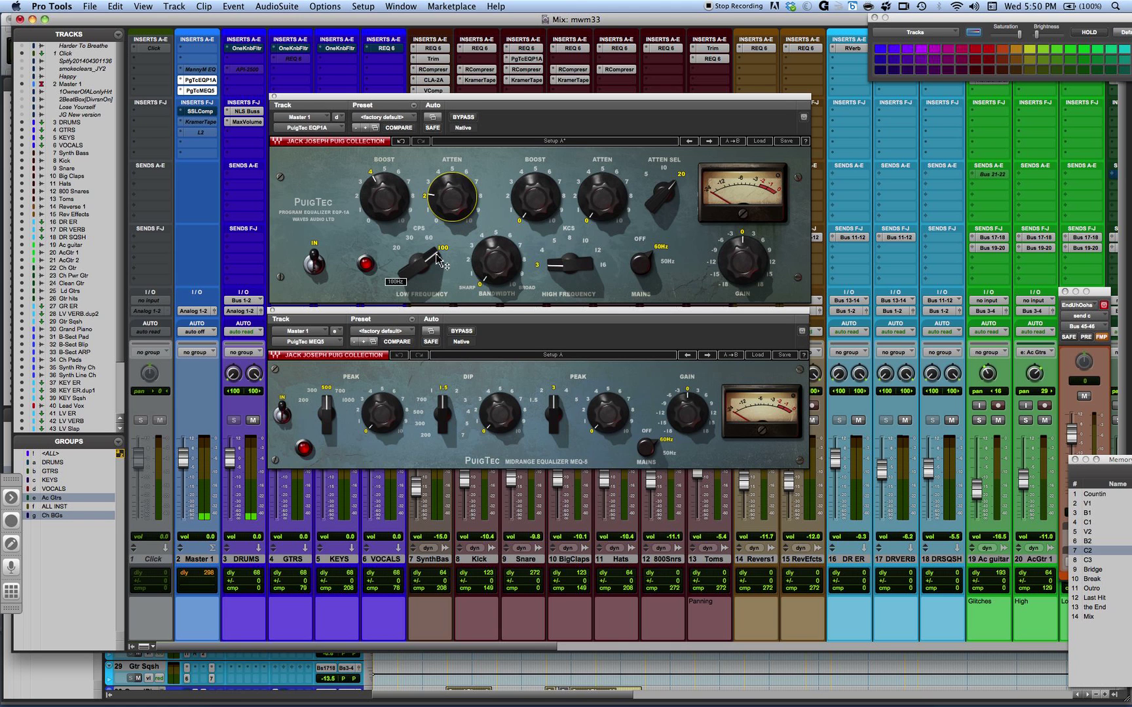
pyautogui.moveTo(445, 200)
pyautogui.click(429, 238)
pyautogui.click(410, 239)
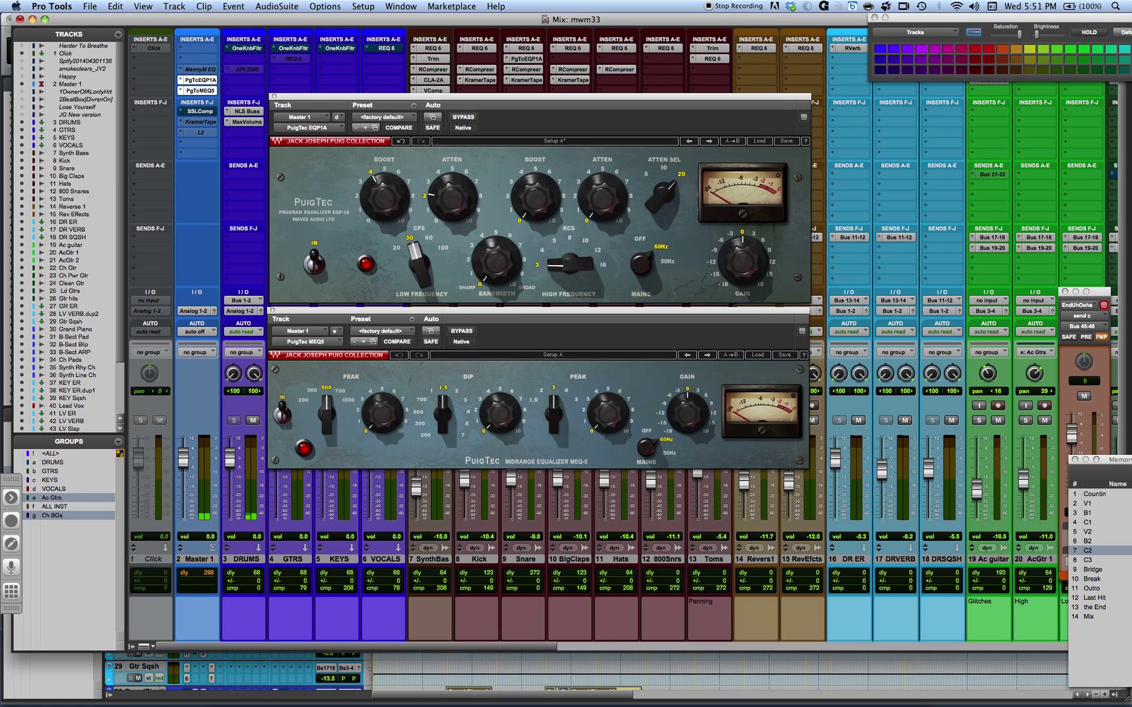
# Step: Set the EQP-1A low-frequency selector to 60 CPS, with attenuation at about 5 and boost at about 3
pyautogui.moveTo(448, 210); pyautogui.dragTo(448, 180)
pyautogui.click(387, 192)
pyautogui.moveTo(385, 195)
pyautogui.mouseDown()
pyautogui.moveTo(385, 226)
pyautogui.moveTo(364, 195)
pyautogui.mouseUp()
pyautogui.click(414, 259)
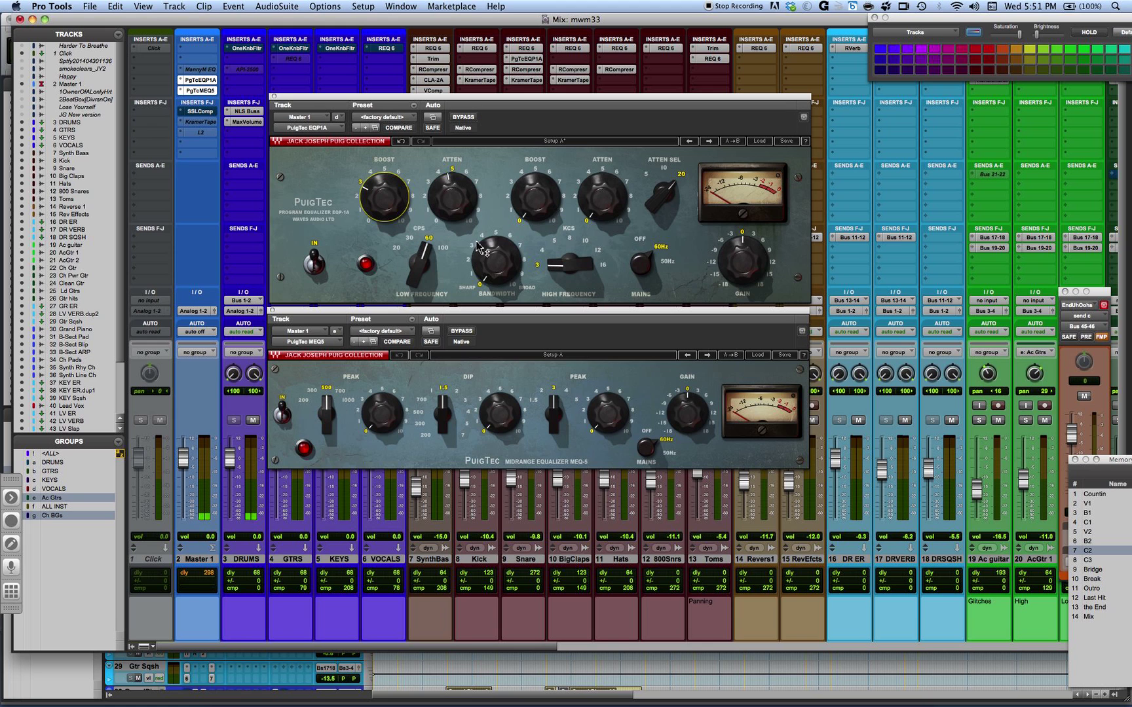
# Step: Return the EQP-1A's low-frequency boost and attenuation to 0
pyautogui.moveTo(384, 196)
pyautogui.moveTo(449, 197); pyautogui.dragTo(443, 230)
pyautogui.moveTo(375, 197); pyautogui.dragTo(374, 264)
# Step: Set the EQP-1A high-frequency band to 16 KCS with a boost of 5 and the bandwidth at its broadest setting
pyautogui.click(542, 252)
pyautogui.moveTo(568, 254); pyautogui.dragTo(645, 282)
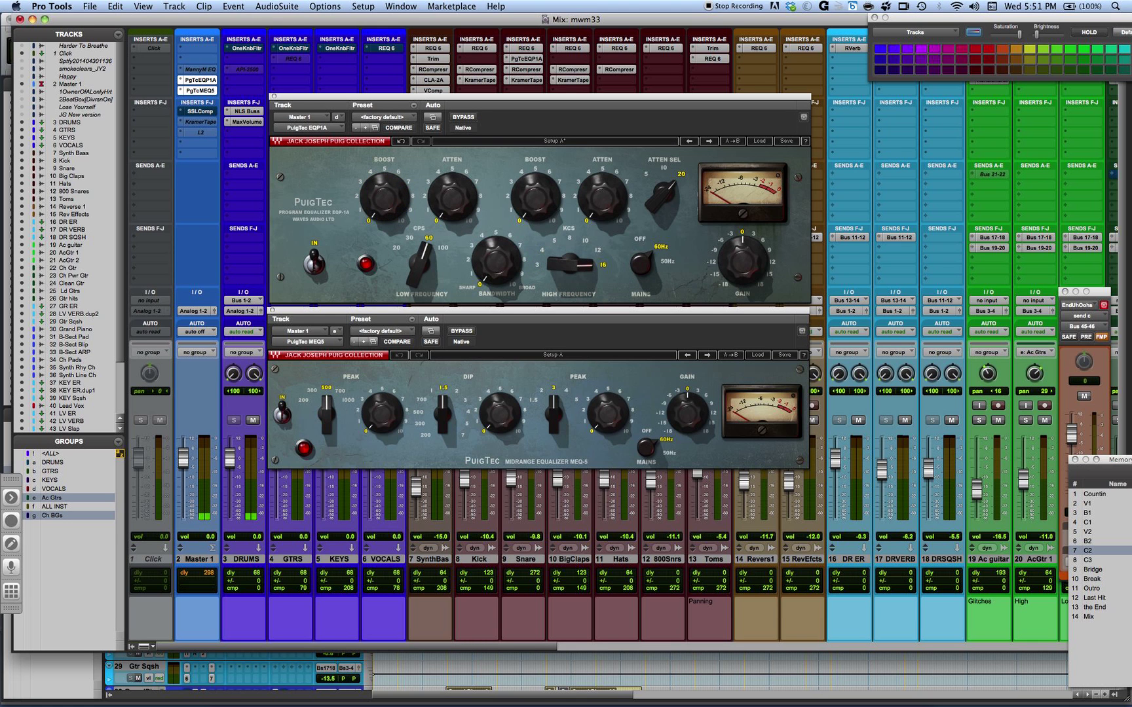
pyautogui.moveTo(535, 195); pyautogui.dragTo(535, 165)
pyautogui.moveTo(496, 268); pyautogui.dragTo(459, 86)
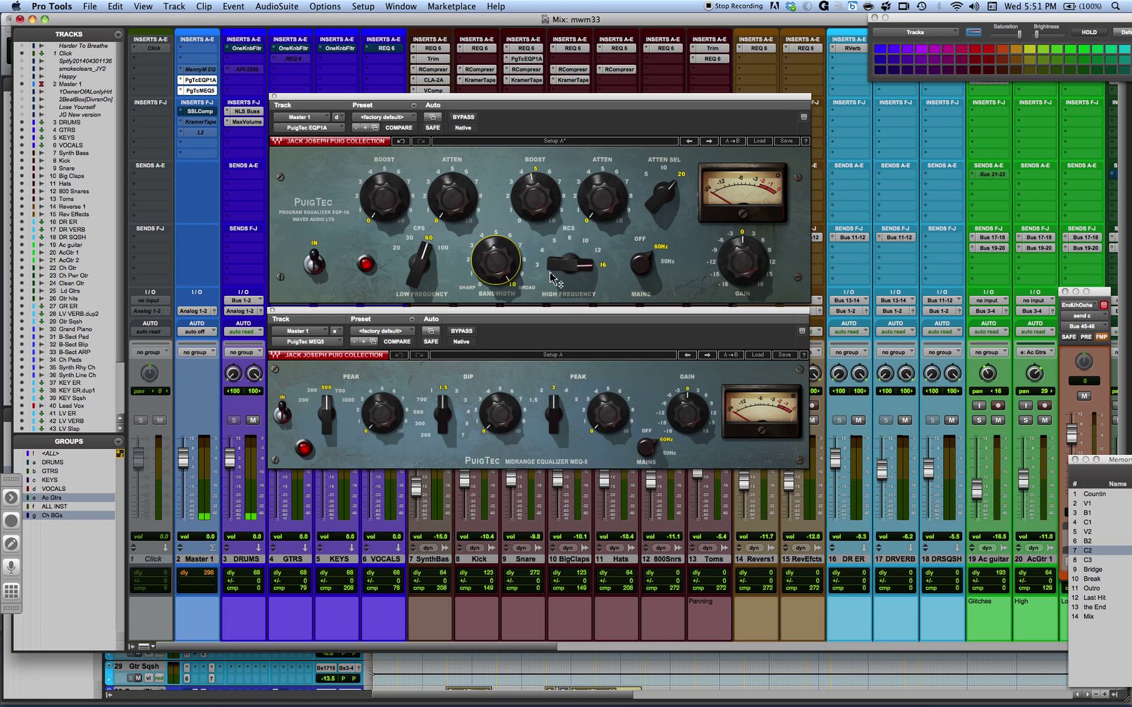
# Step: Adjust the EQP-1A's high-frequency boost to 5.6 with the high-frequency selector at 8 KCS
pyautogui.moveTo(563, 275)
pyautogui.moveTo(477, 266)
pyautogui.moveTo(476, 265); pyautogui.dragTo(476, 266)
pyautogui.moveTo(534, 195)
pyautogui.mouseDown()
pyautogui.moveTo(532, 205)
pyautogui.moveTo(532, 187)
pyautogui.mouseUp()
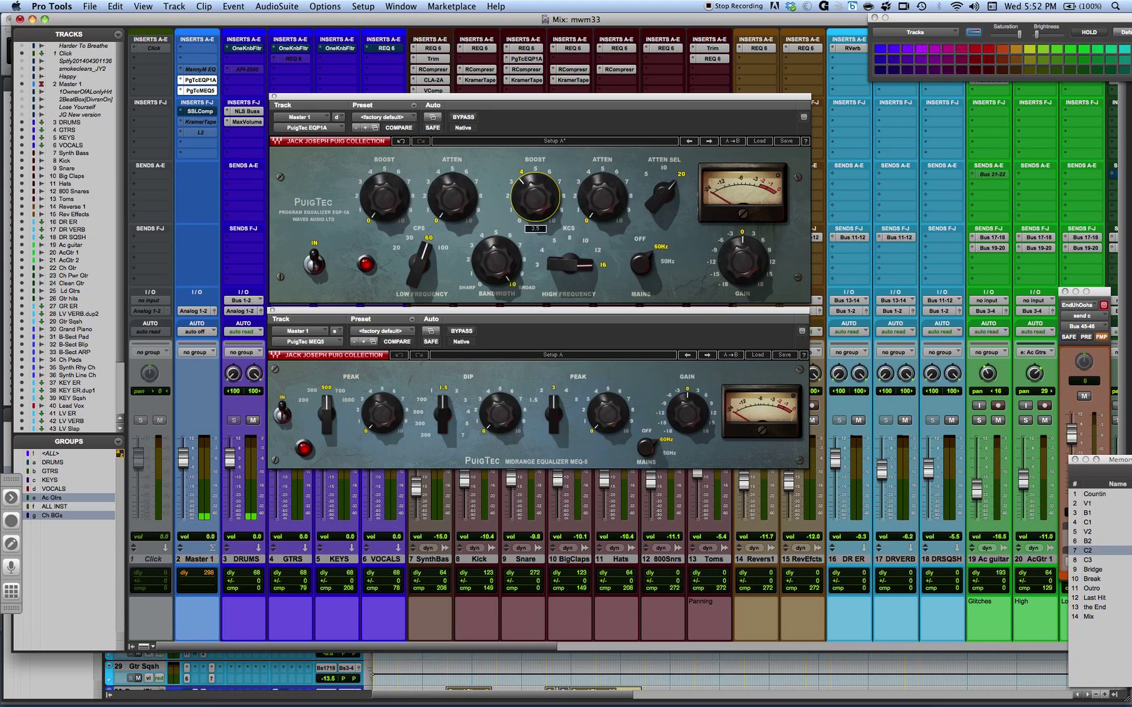
pyautogui.moveTo(535, 196); pyautogui.dragTo(534, 198)
pyautogui.moveTo(570, 264); pyautogui.dragTo(569, 255)
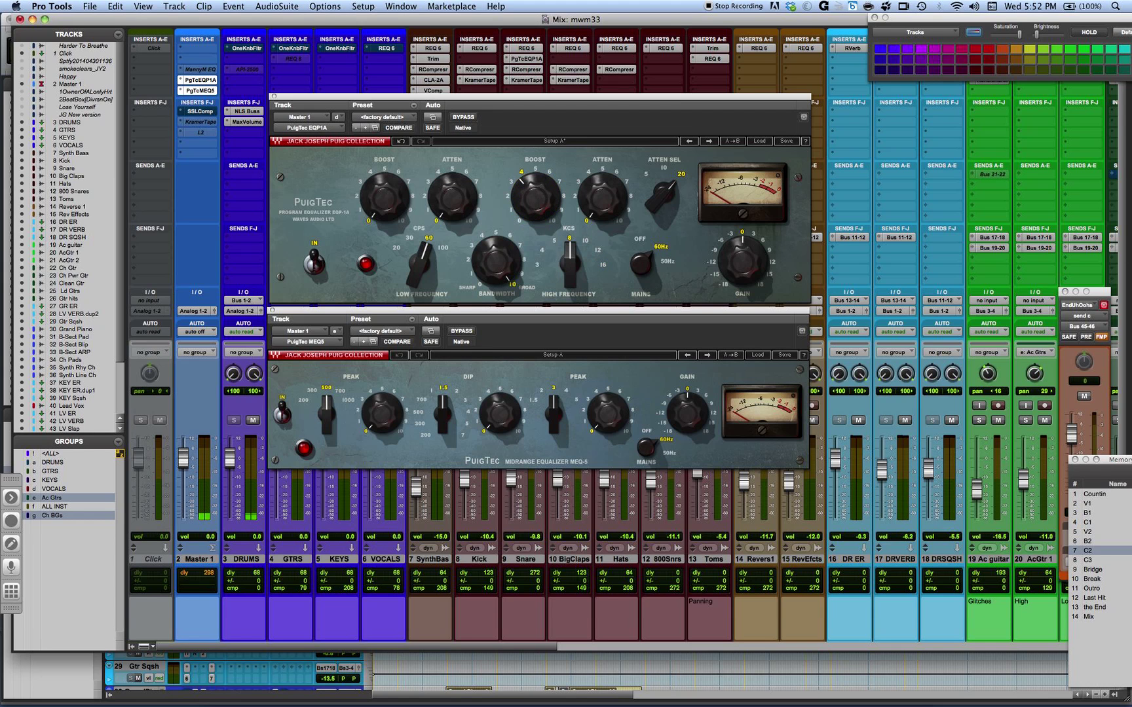
pyautogui.moveTo(532, 198); pyautogui.dragTo(521, 180)
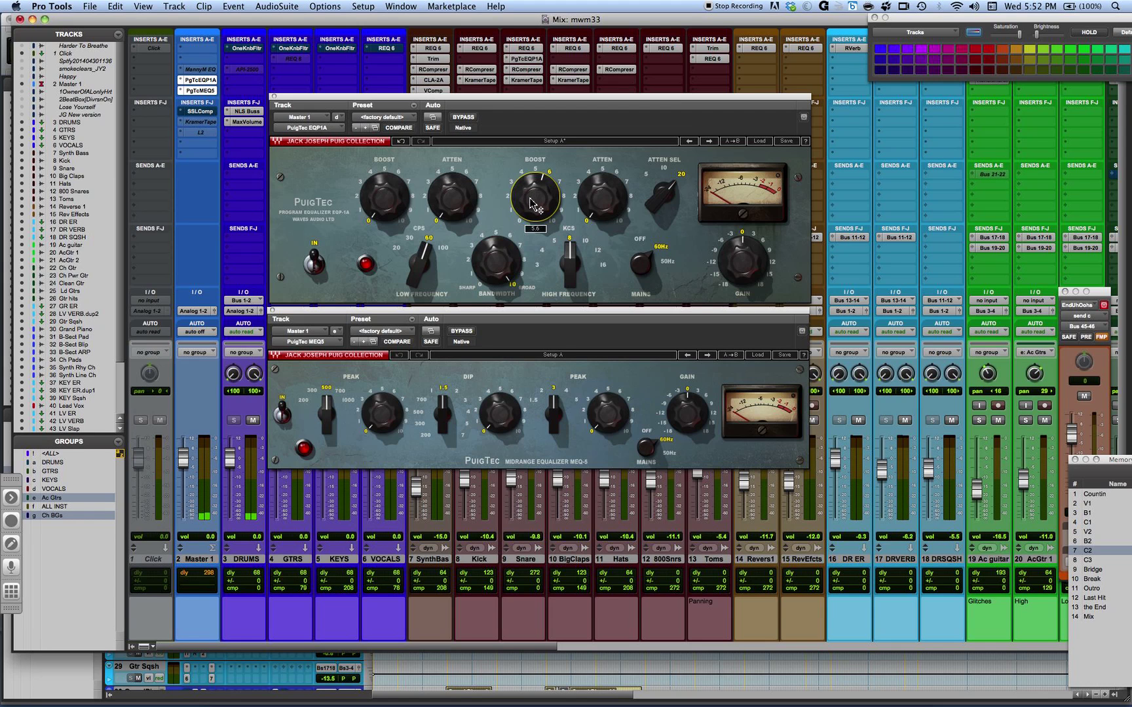
# Step: Try the EQP-1A's high attenuation selector at 5, and return it to 20
pyautogui.moveTo(564, 254)
pyautogui.click(653, 177)
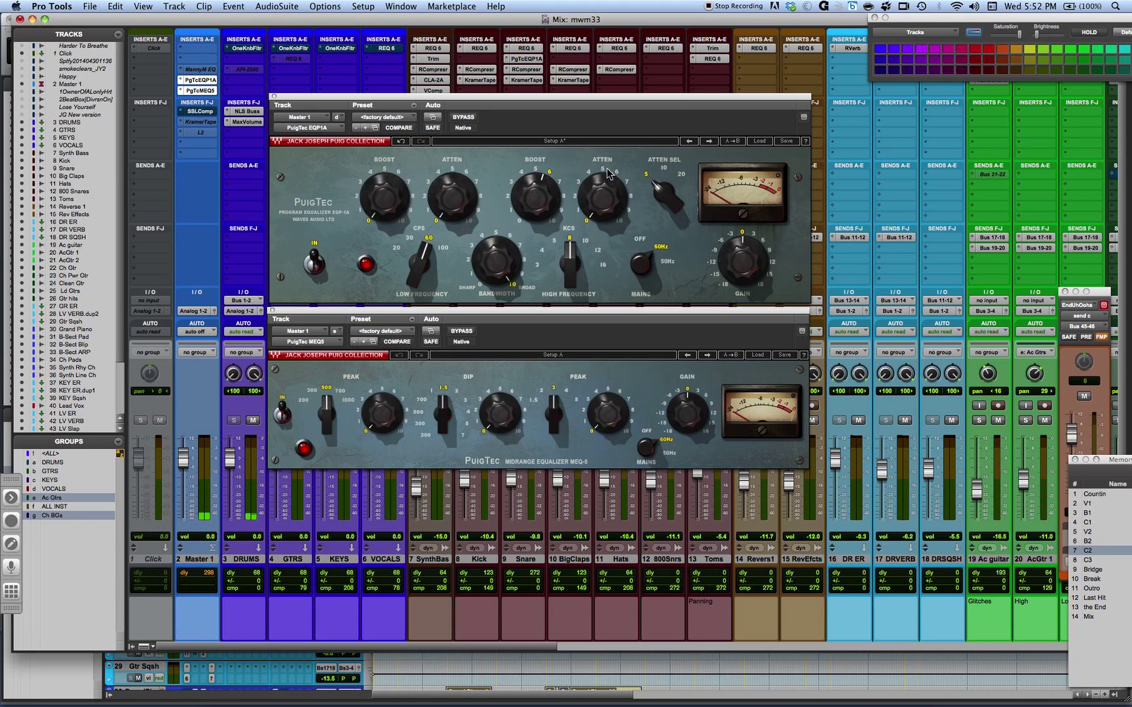
pyautogui.click(681, 178)
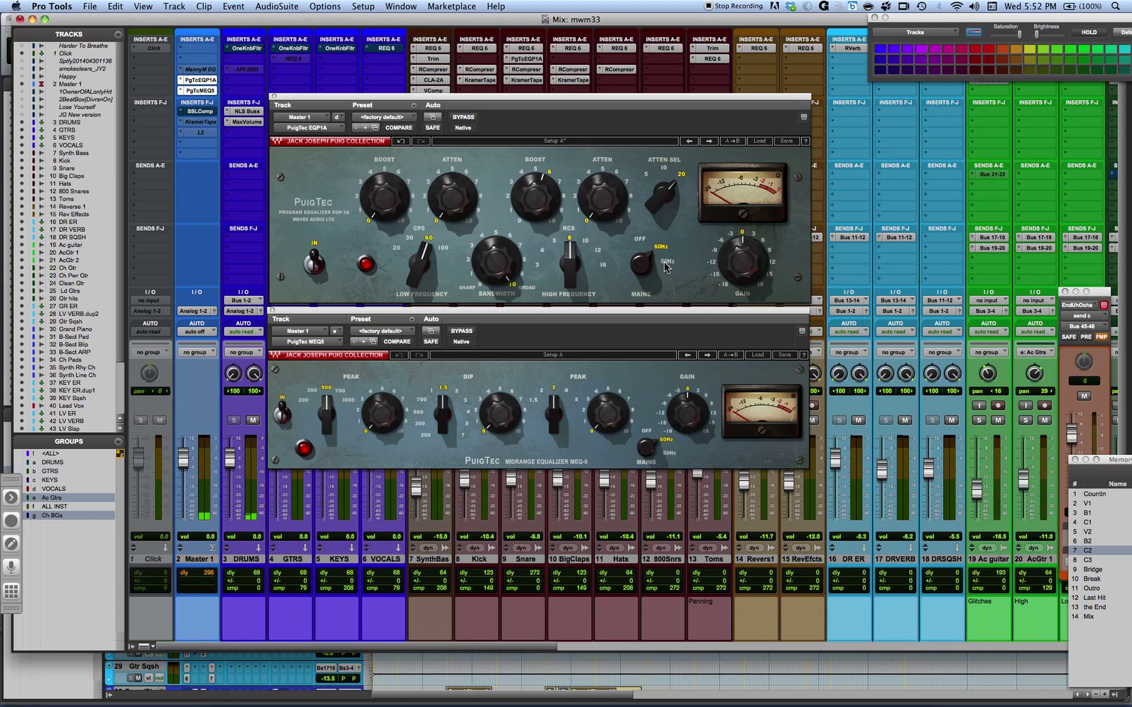
# Step: Set the EQP-1A's Mains selector to Off
pyautogui.click(639, 240)
pyautogui.click(660, 247)
pyautogui.click(640, 240)
# Step: Switch the EQP-1A circuit out and in repeatedly to compare, leaving it engaged
pyautogui.click(317, 266)
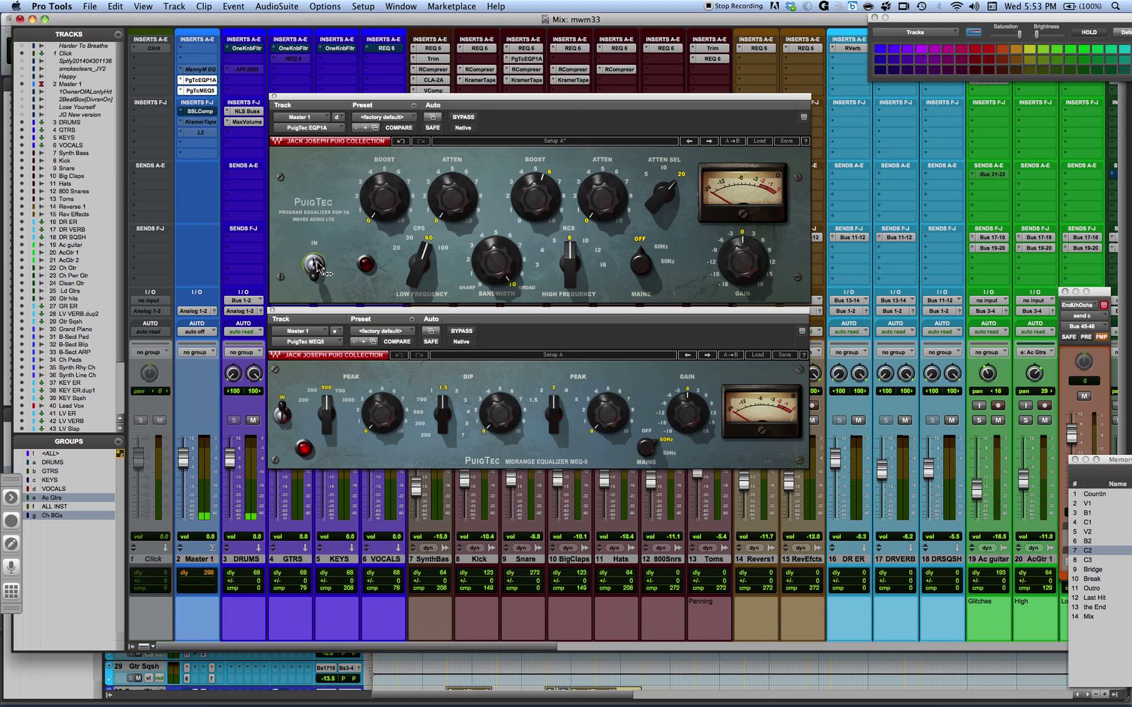
pyautogui.click(317, 267)
pyautogui.click(317, 268)
pyautogui.click(317, 267)
pyautogui.click(317, 268)
pyautogui.click(316, 267)
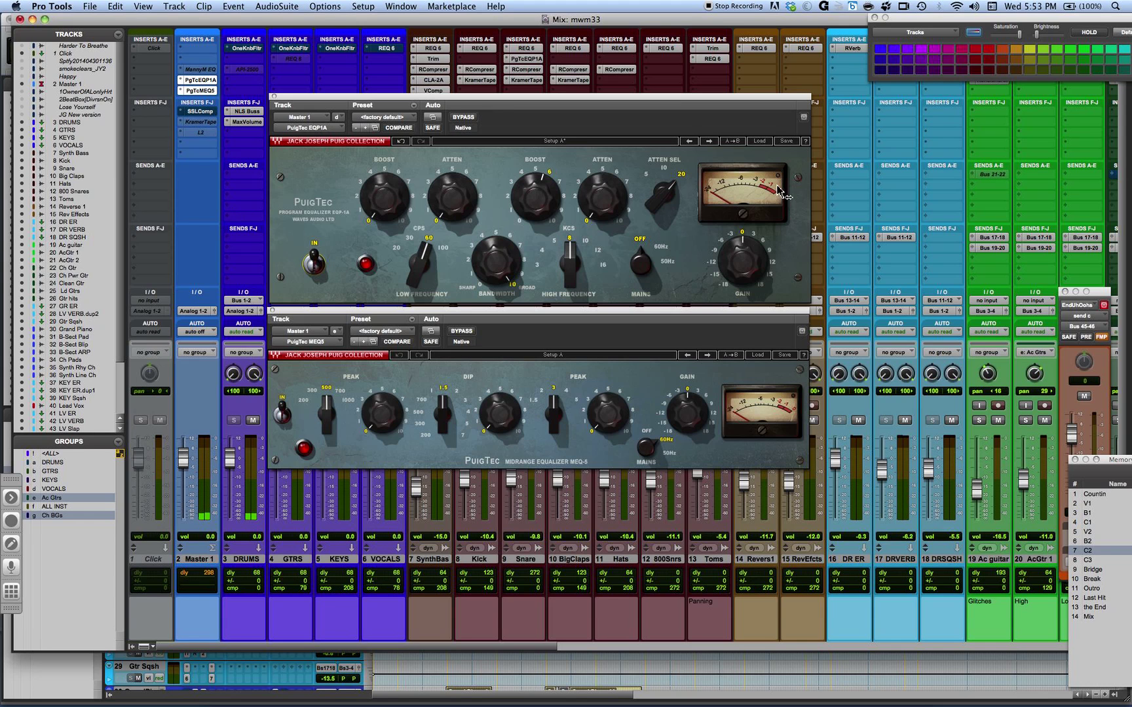
# Step: Compare the disengaged EQP-1A circuit with full plug-in bypass, and re-enable both the plug-in and its circuit
pyautogui.click(315, 263)
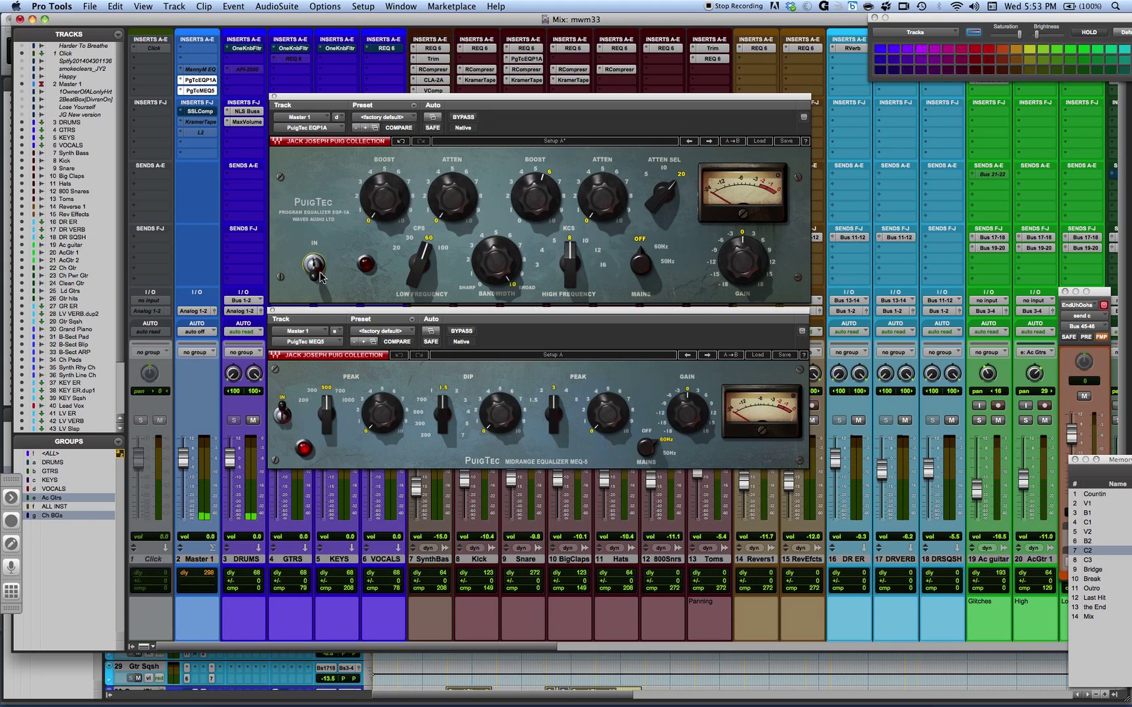
pyautogui.click(464, 118)
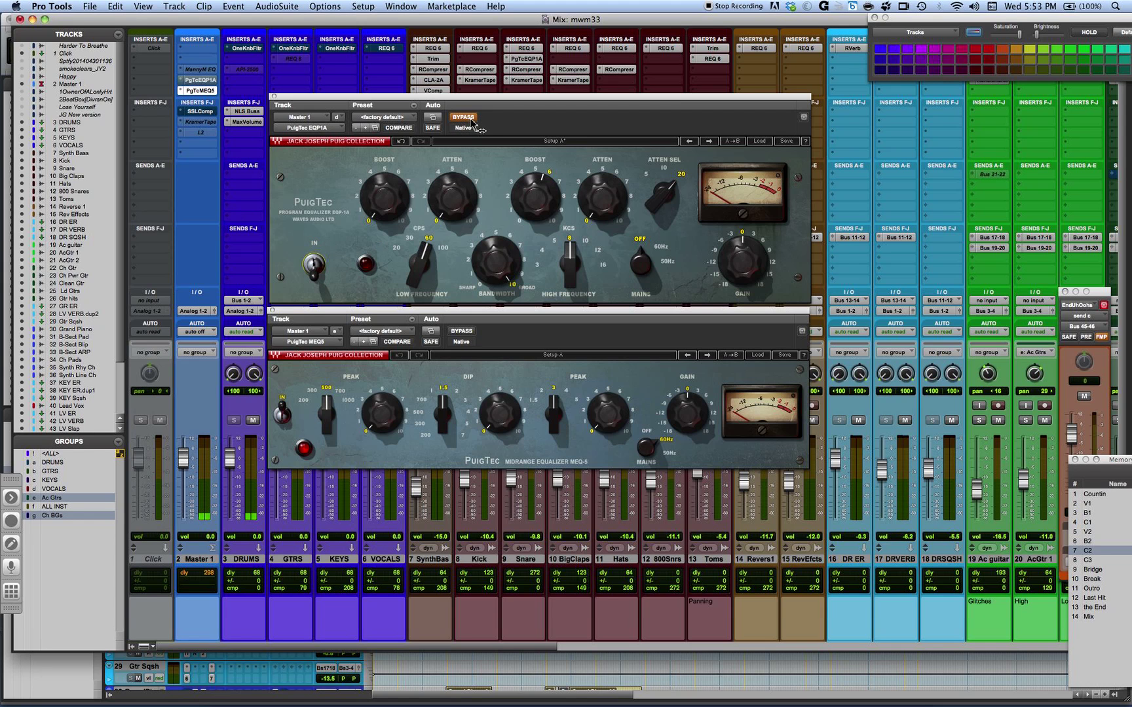
pyautogui.click(469, 120)
pyautogui.click(316, 269)
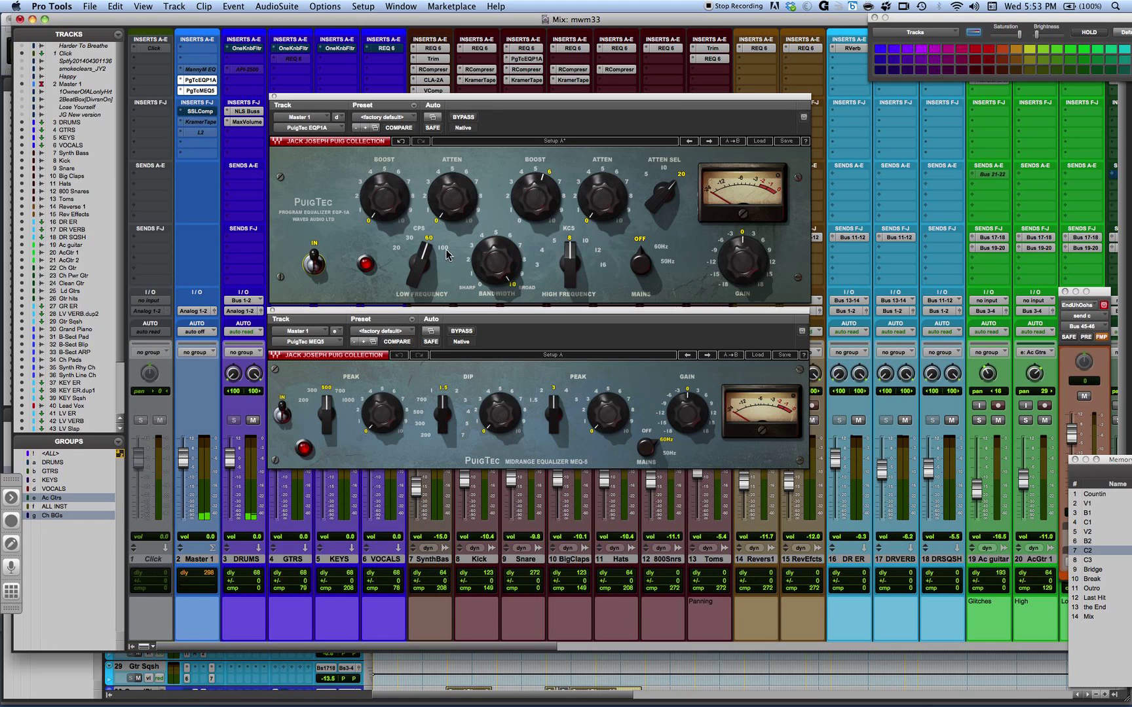
# Step: Set the MEQ-5's low peak frequency to 1000 Hz
pyautogui.moveTo(557, 265)
pyautogui.click(311, 399)
pyautogui.click(352, 401)
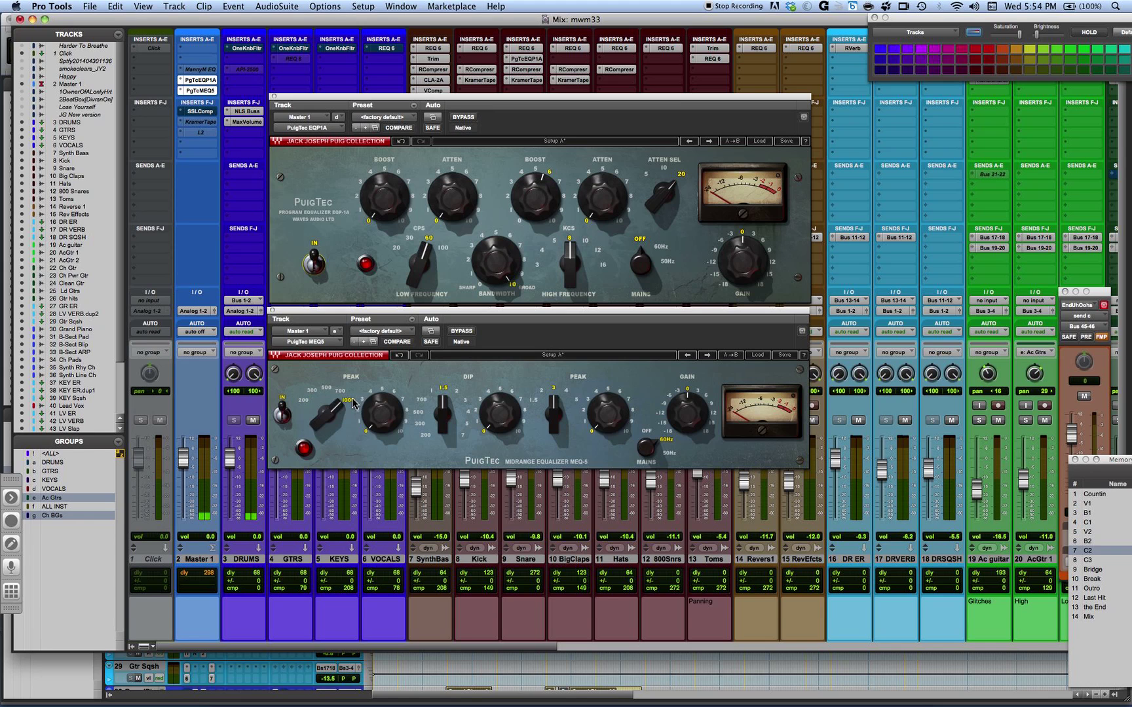
# Step: Set the MEQ-5's dip frequency to 7 kHz and leave the dip amount at a low setting between 1 and 2
pyautogui.click(427, 437)
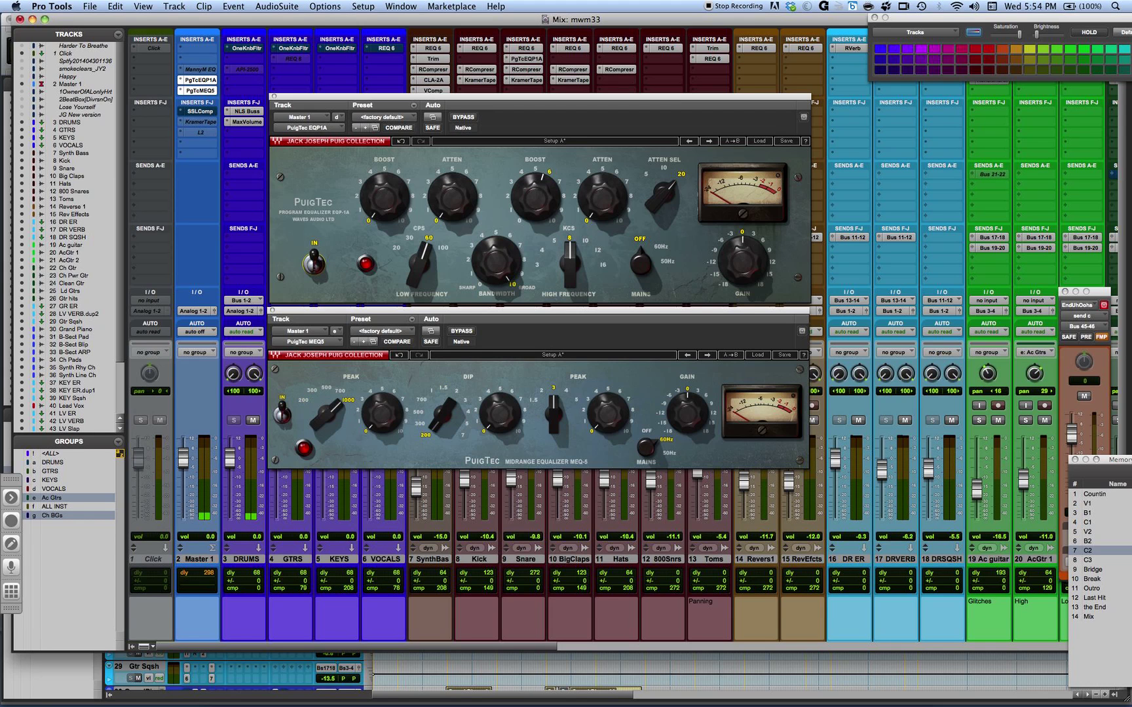
pyautogui.moveTo(437, 401); pyautogui.dragTo(437, 387)
pyautogui.click(500, 413)
pyautogui.moveTo(499, 413); pyautogui.dragTo(478, 375)
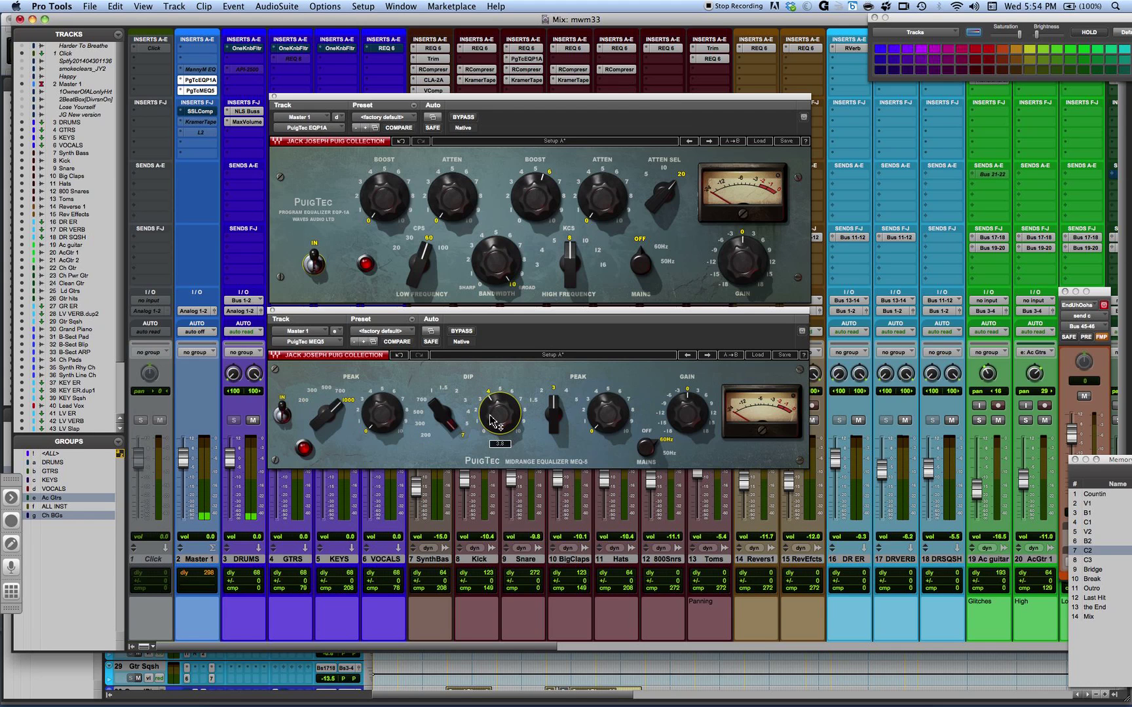
pyautogui.moveTo(490, 419); pyautogui.dragTo(530, 425)
# Step: Set the MEQ-5's high peak frequency to 5 kHz and its Mains selector to Off
pyautogui.click(535, 399)
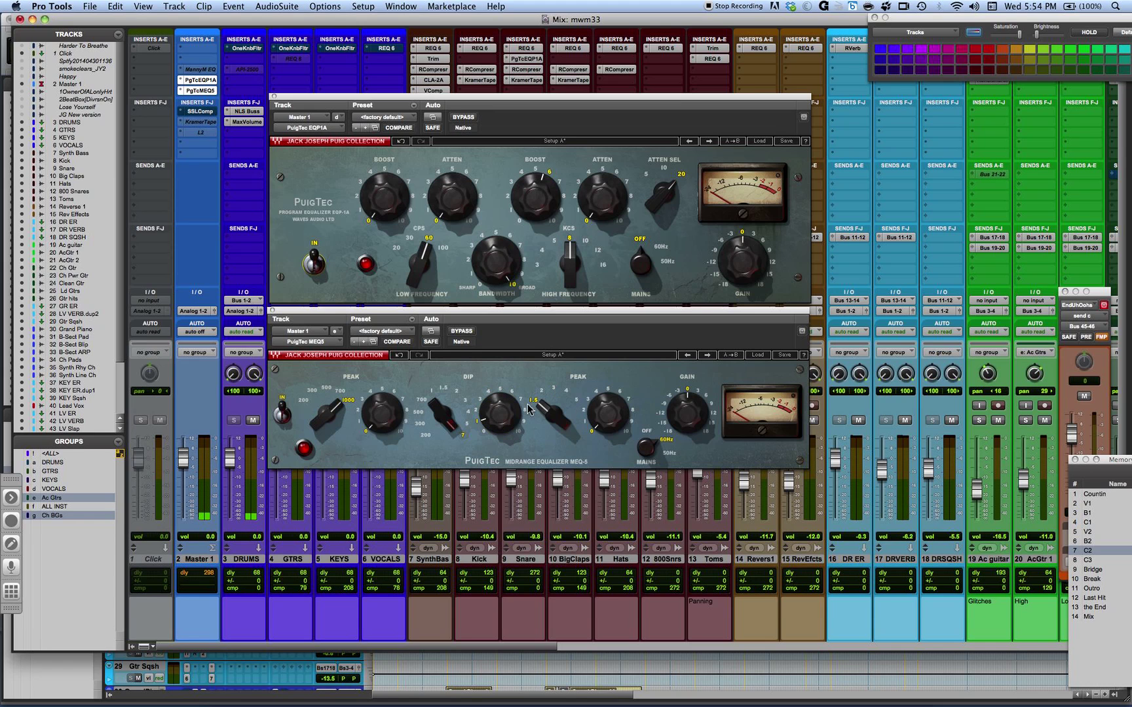
pyautogui.click(577, 403)
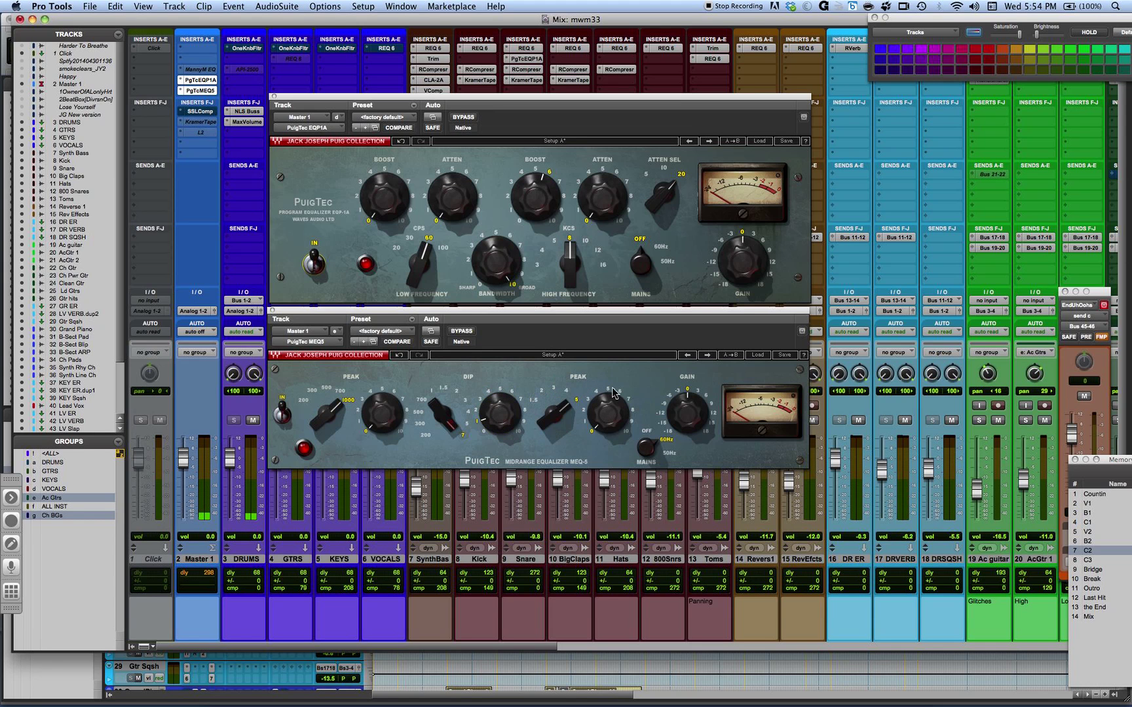
pyautogui.click(644, 437)
# Step: Set the MEQ-5's dip frequency to 300 Hz
pyautogui.moveTo(494, 424)
pyautogui.moveTo(542, 213)
pyautogui.moveTo(316, 416)
pyautogui.moveTo(437, 414); pyautogui.dragTo(438, 414)
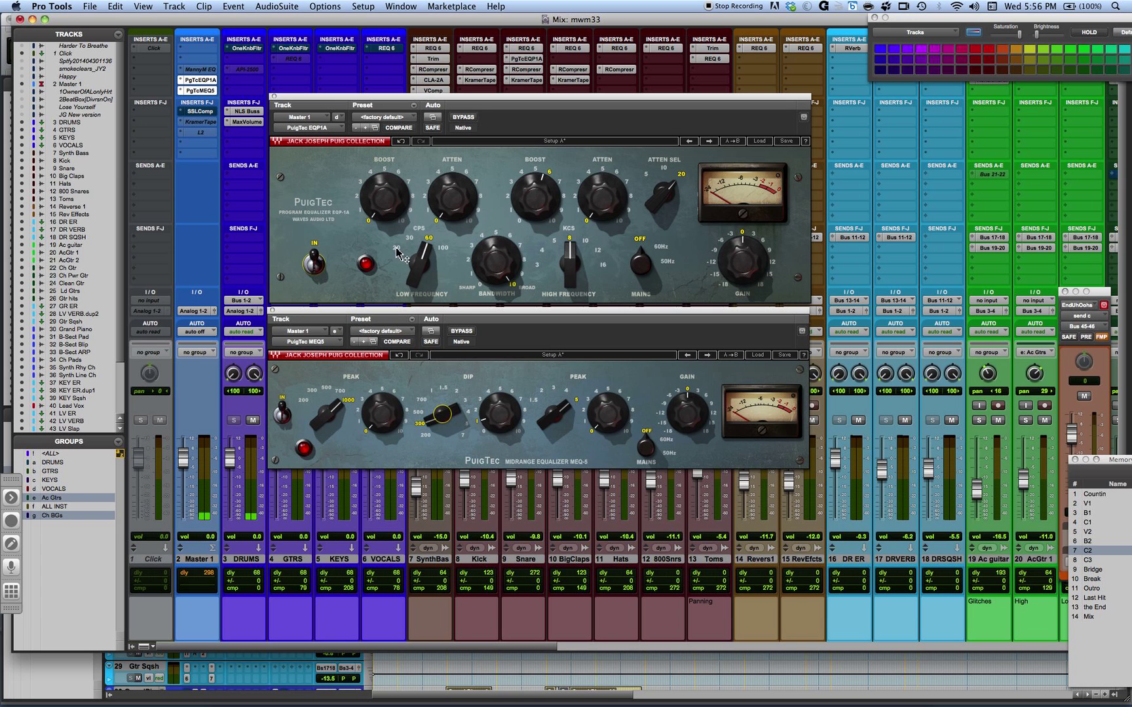
# Step: Switch to the MWM Episode 33.pptx presentation in PowerPoint
pyautogui.moveTo(483, 273)
pyautogui.press('super+Tab')
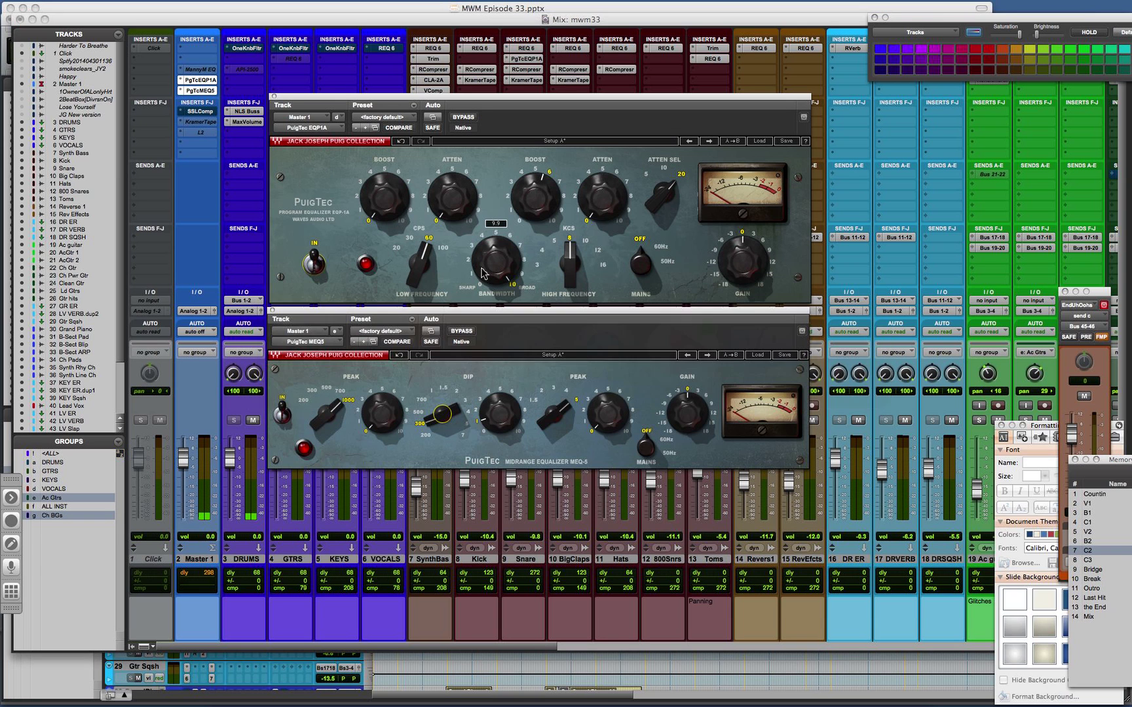